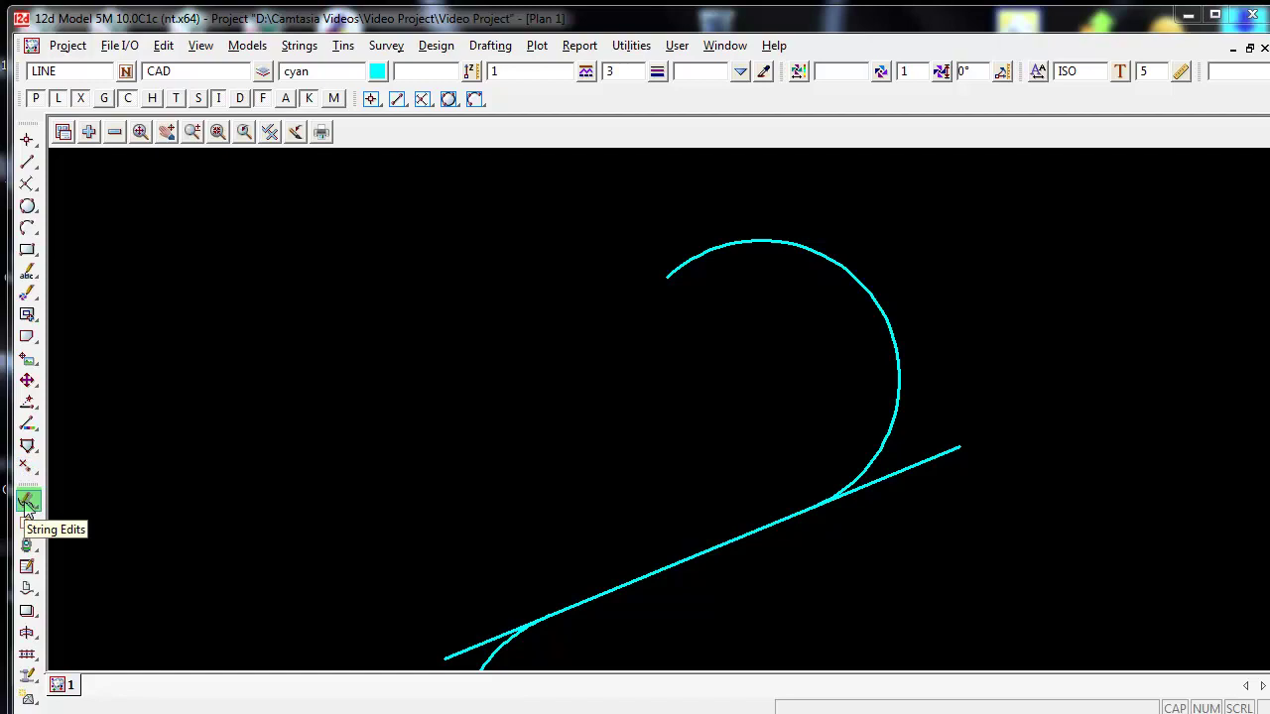
Open the String Edits flyout in the left toolbar
click(26, 503)
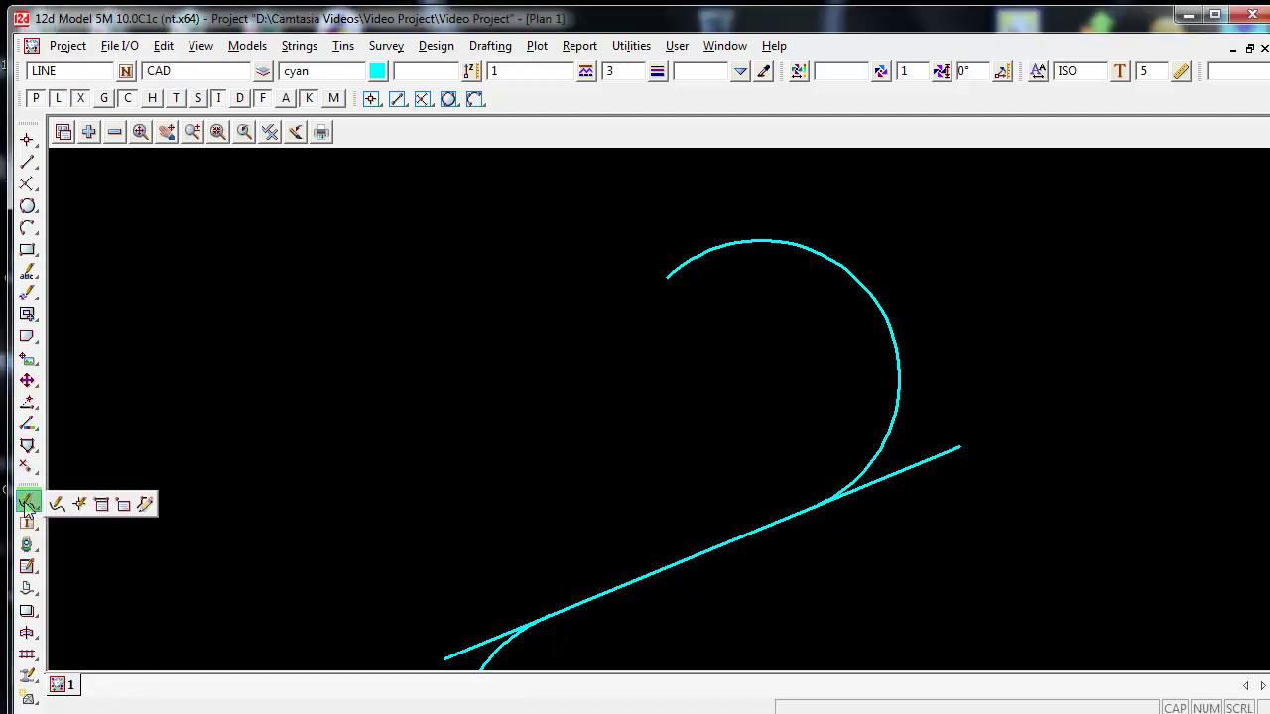
Open the Change String panel, move it up, and list the available string names
click(145, 506)
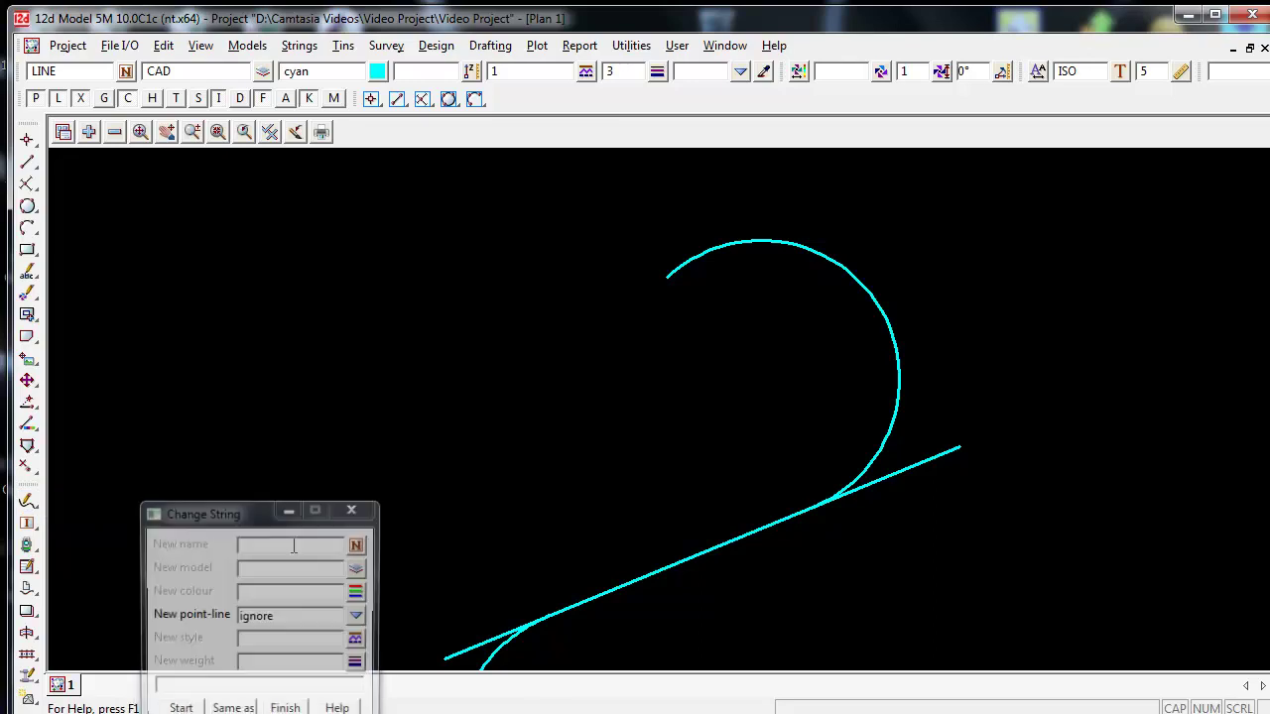
drag(224, 499, 294, 215)
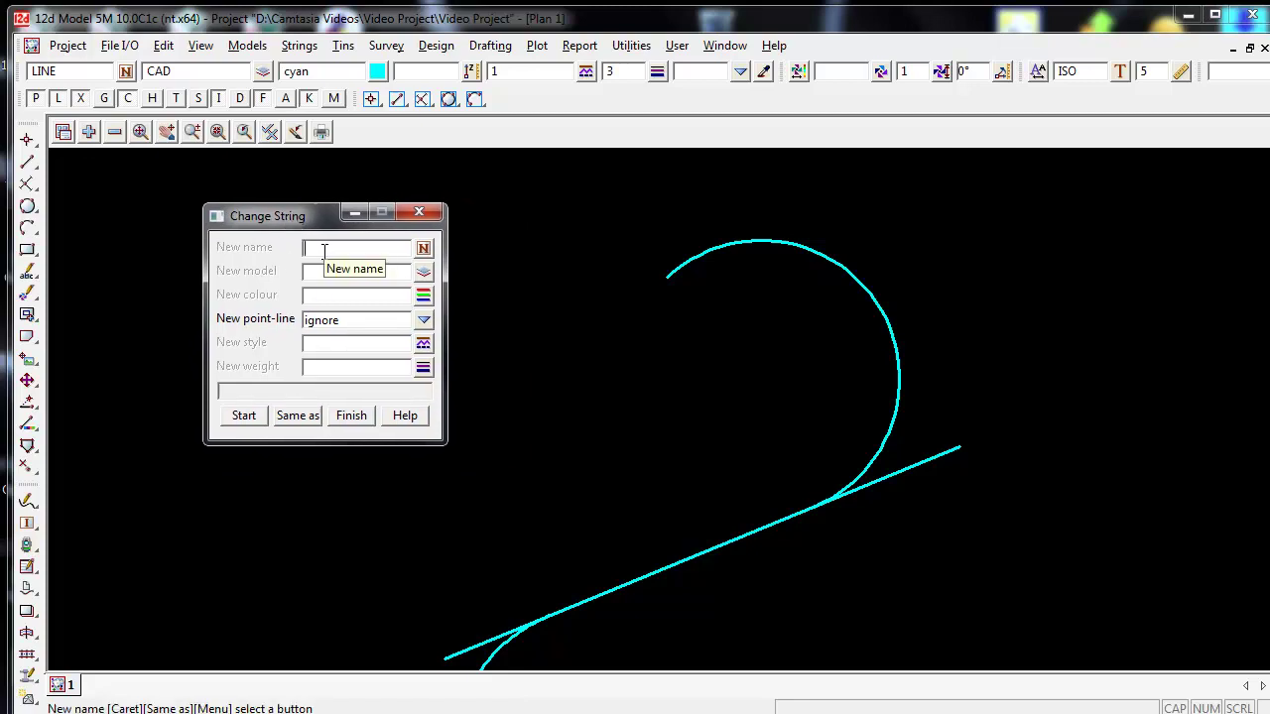
text(tttt)
key(BackSpace)
key(BackSpace)
key(BackSpace)
key(BackSpace)
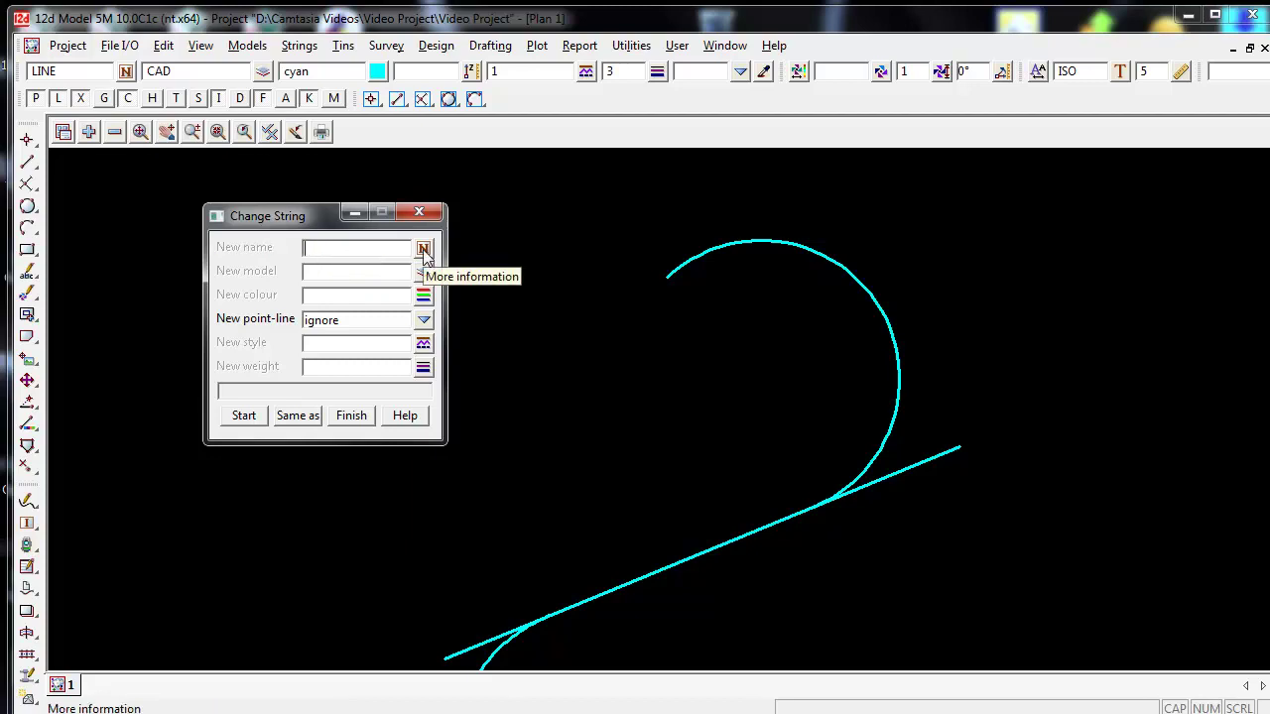
click(424, 249)
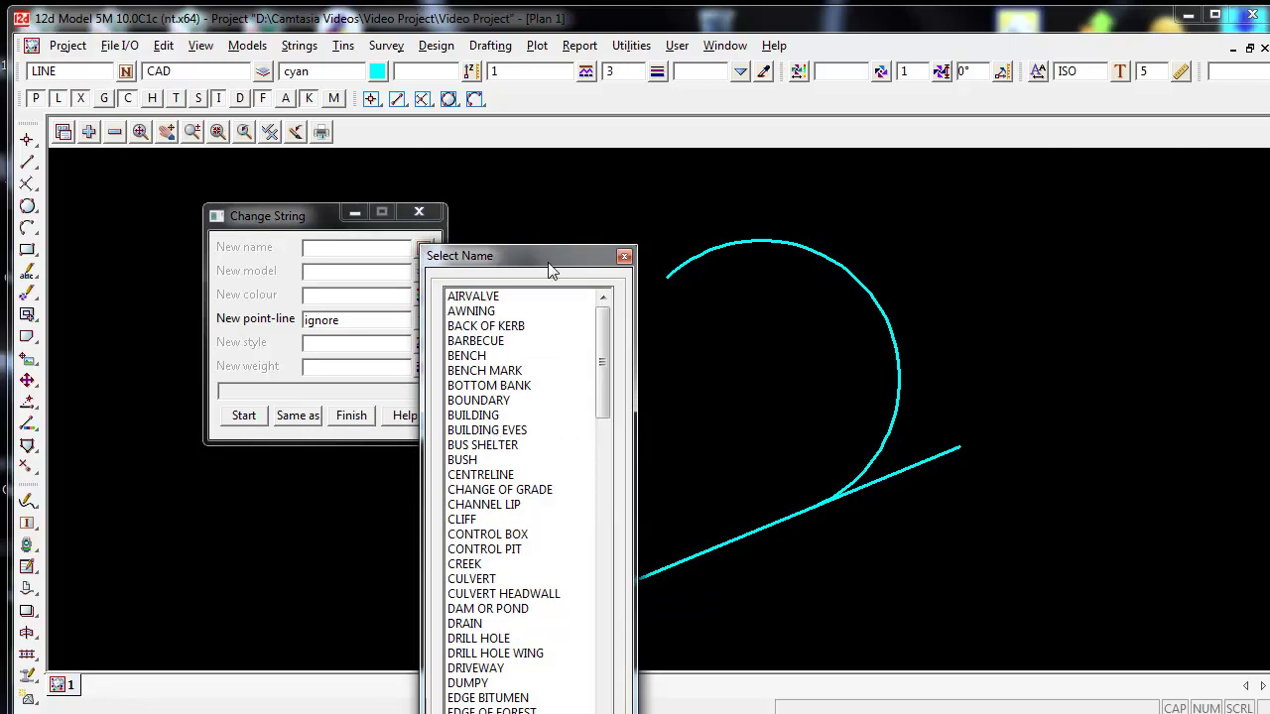
Fill the new name with LINE by copying it from the cyan arc
click(625, 258)
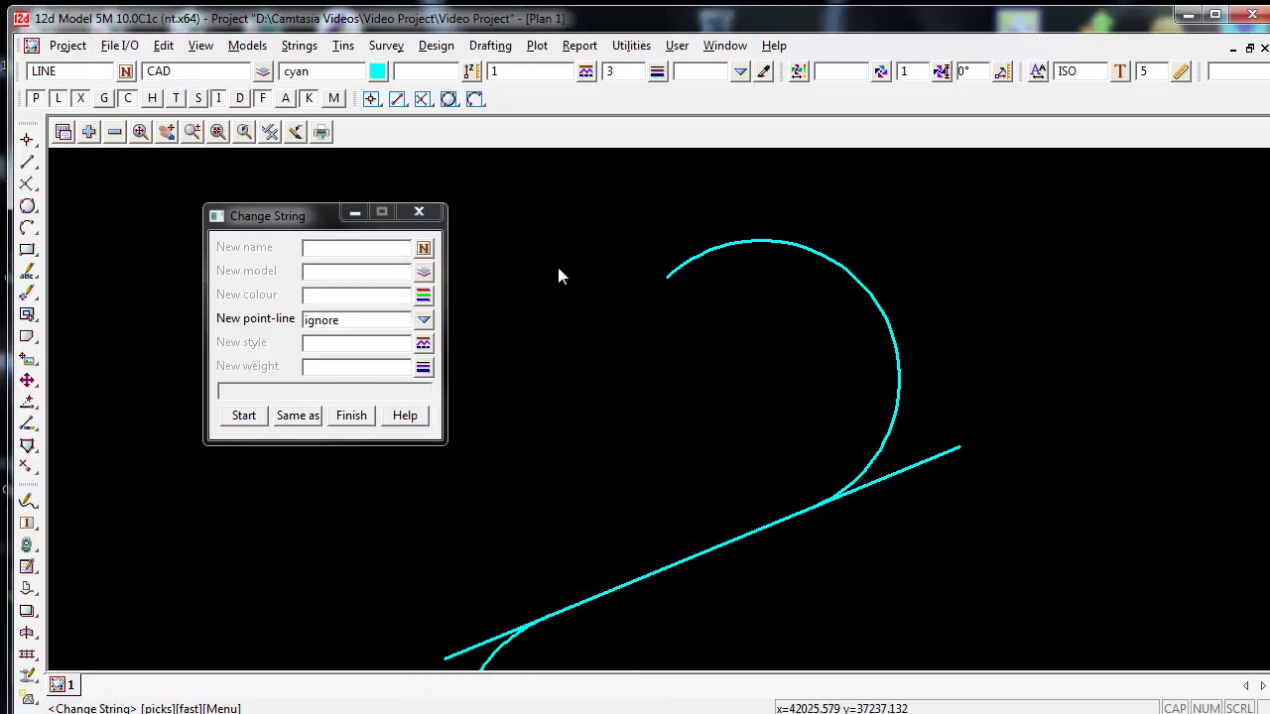
click(321, 252)
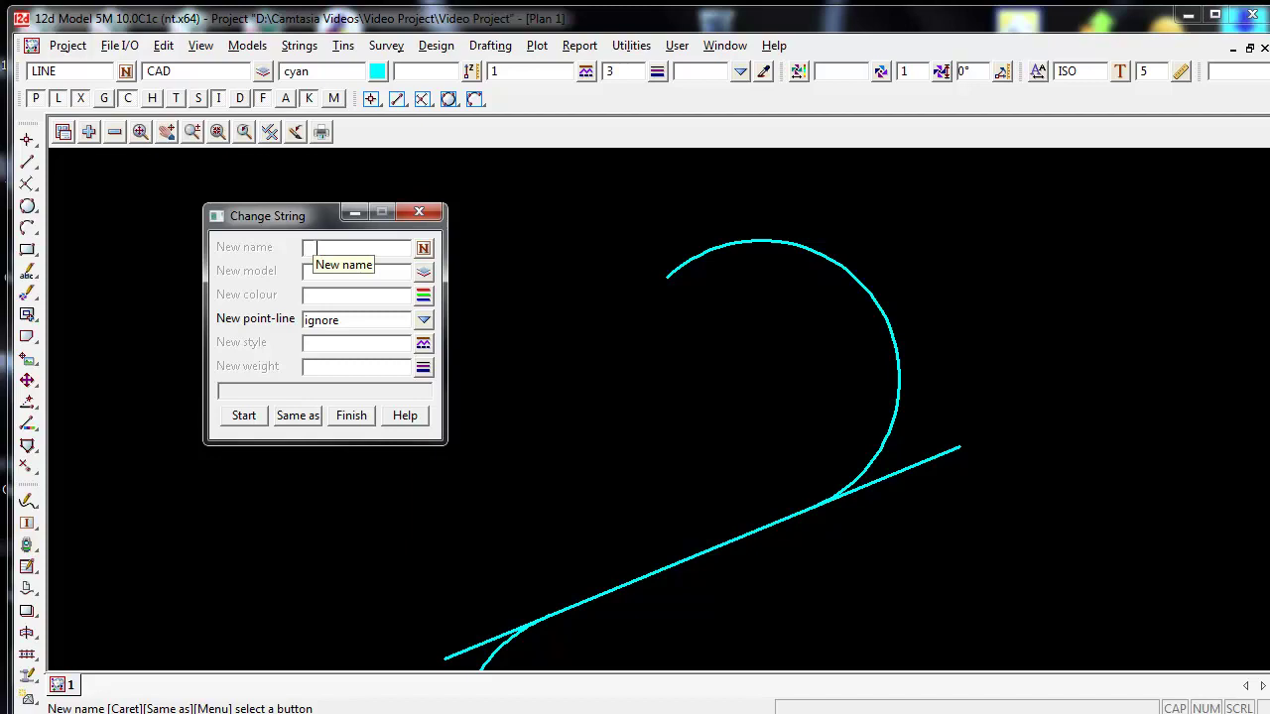
middle_click(318, 250)
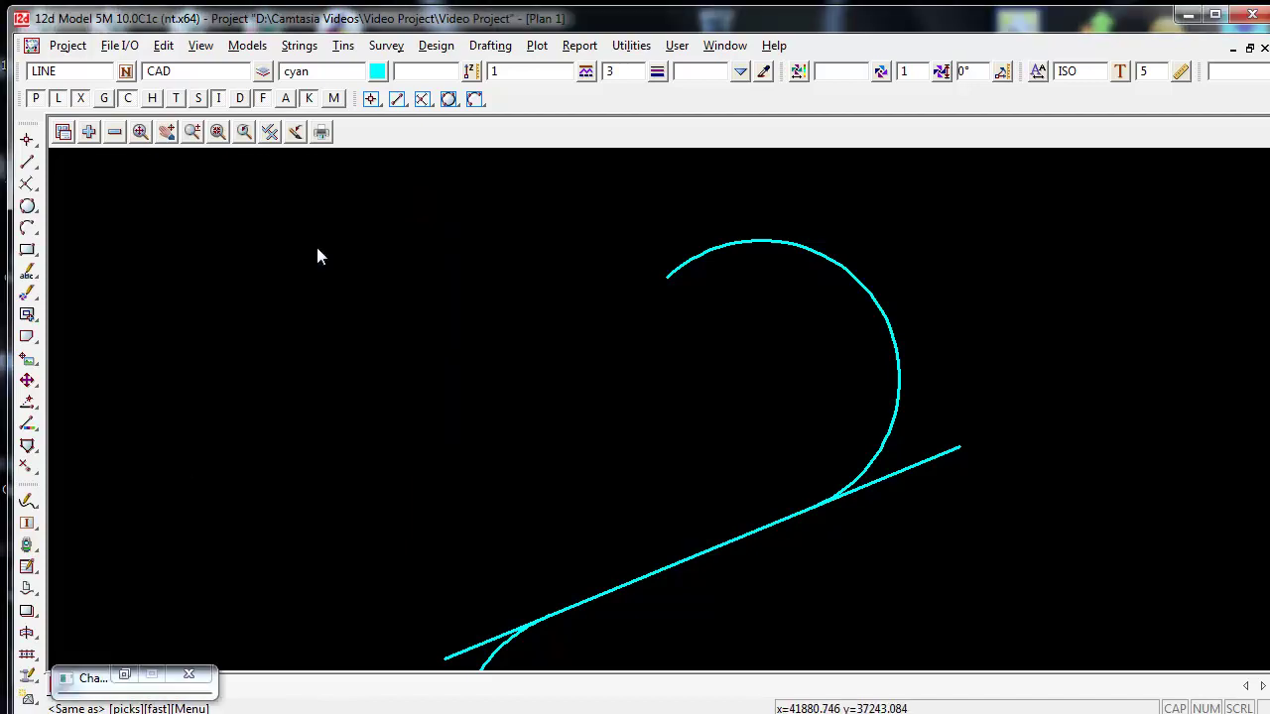
click(696, 260)
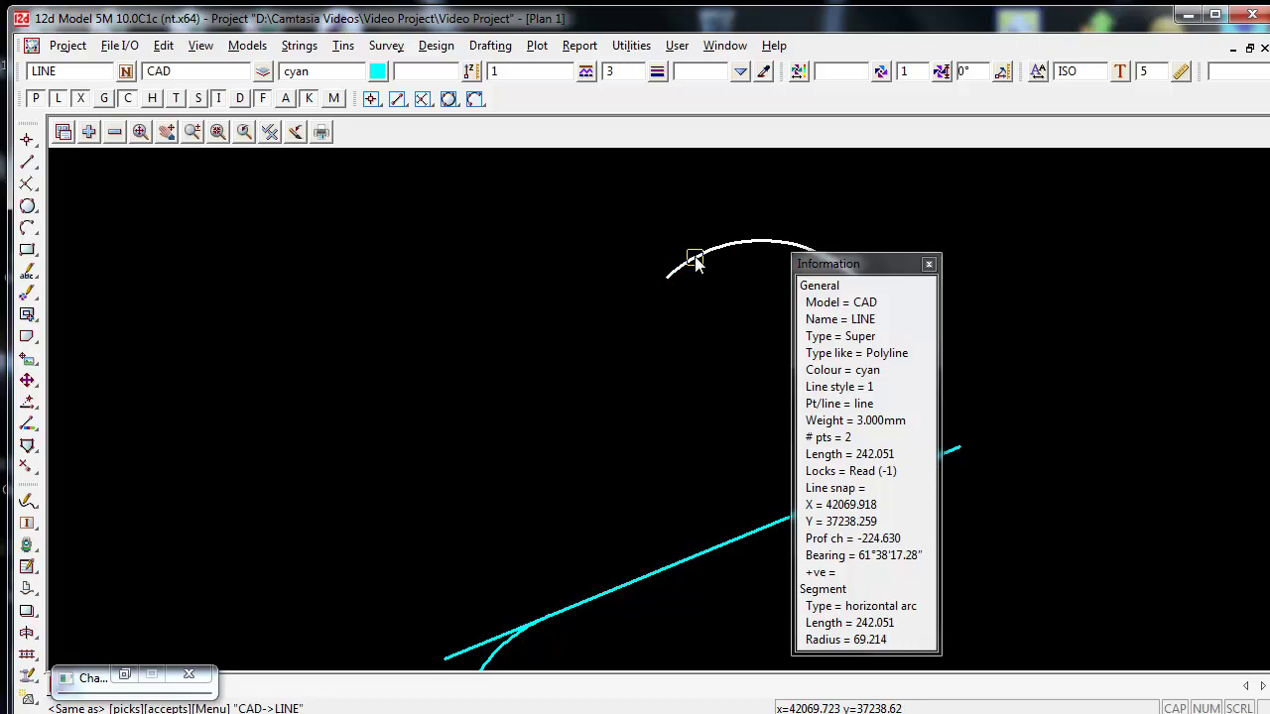
middle_click(696, 260)
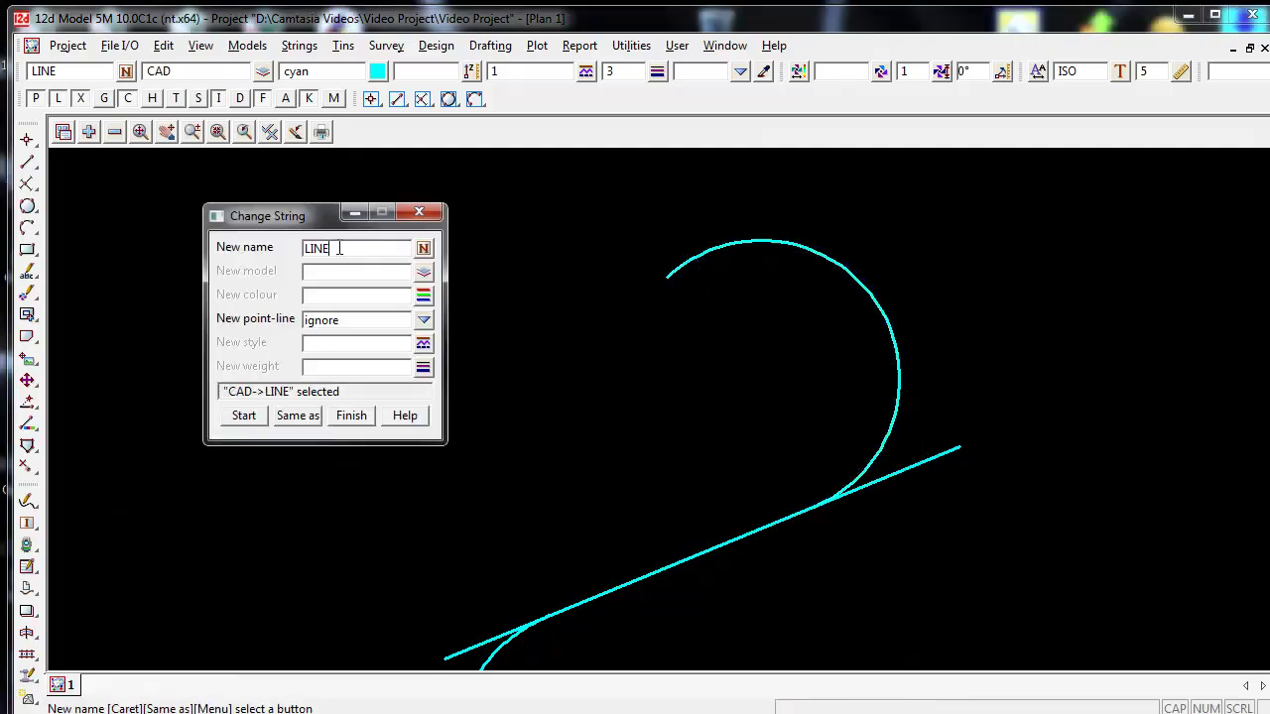
double_click(315, 248)
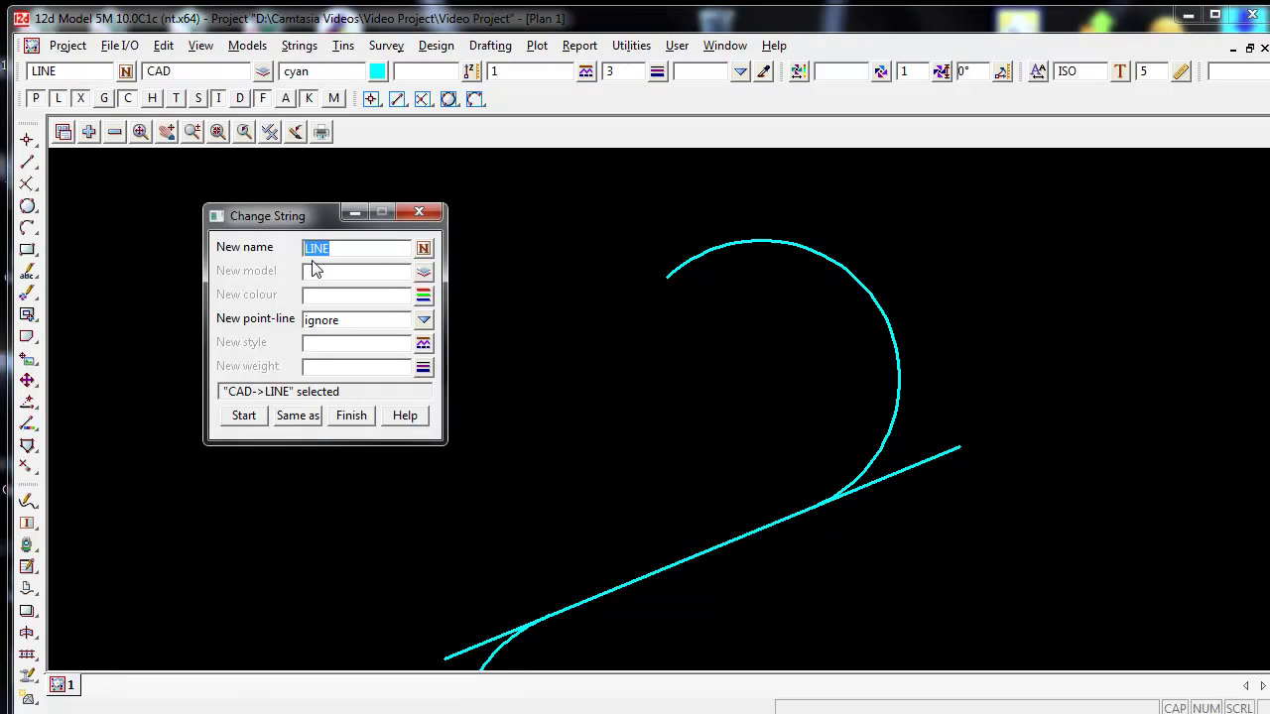
click(316, 272)
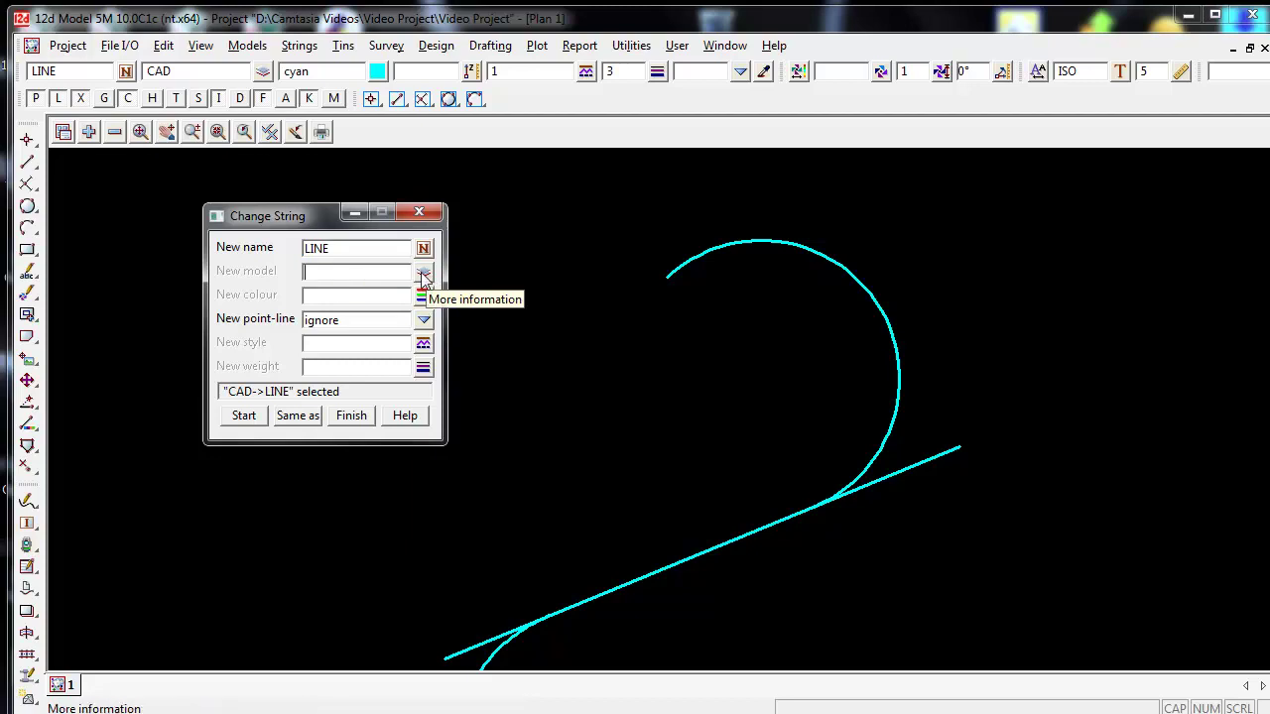
Set the new model to CAD by copying it from the picked cyan arc
text(M)
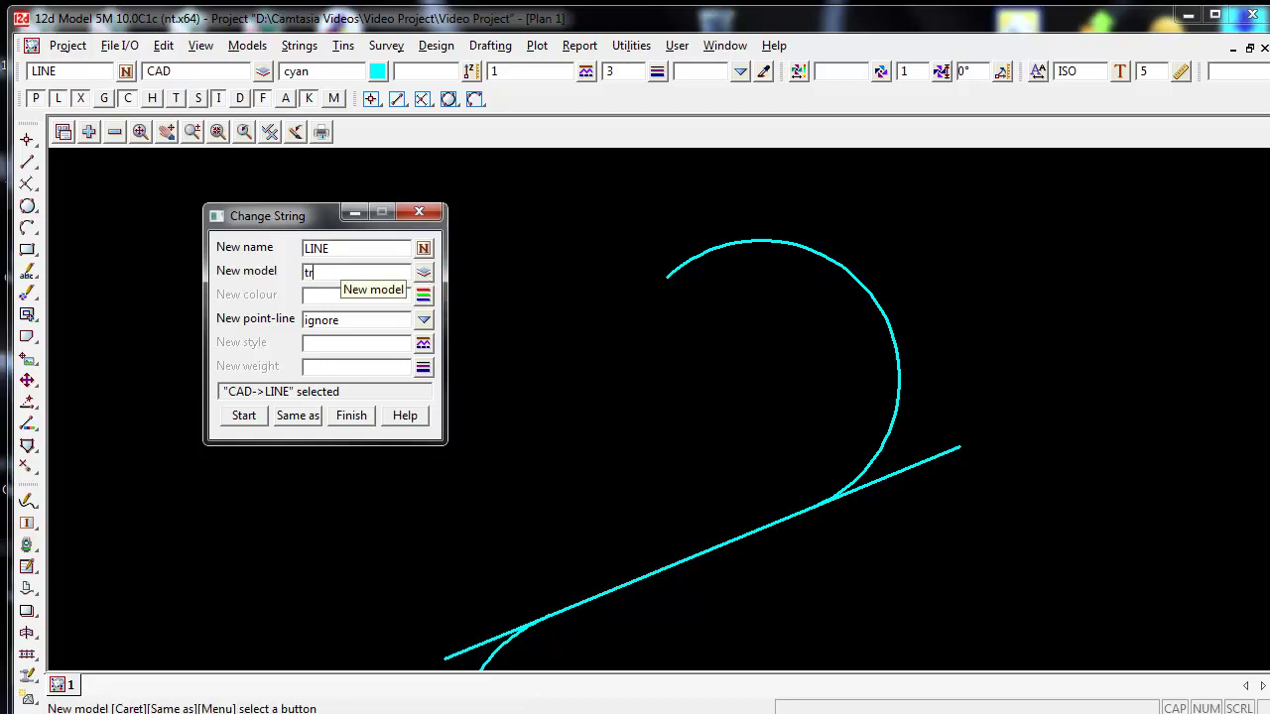
key(BackSpace)
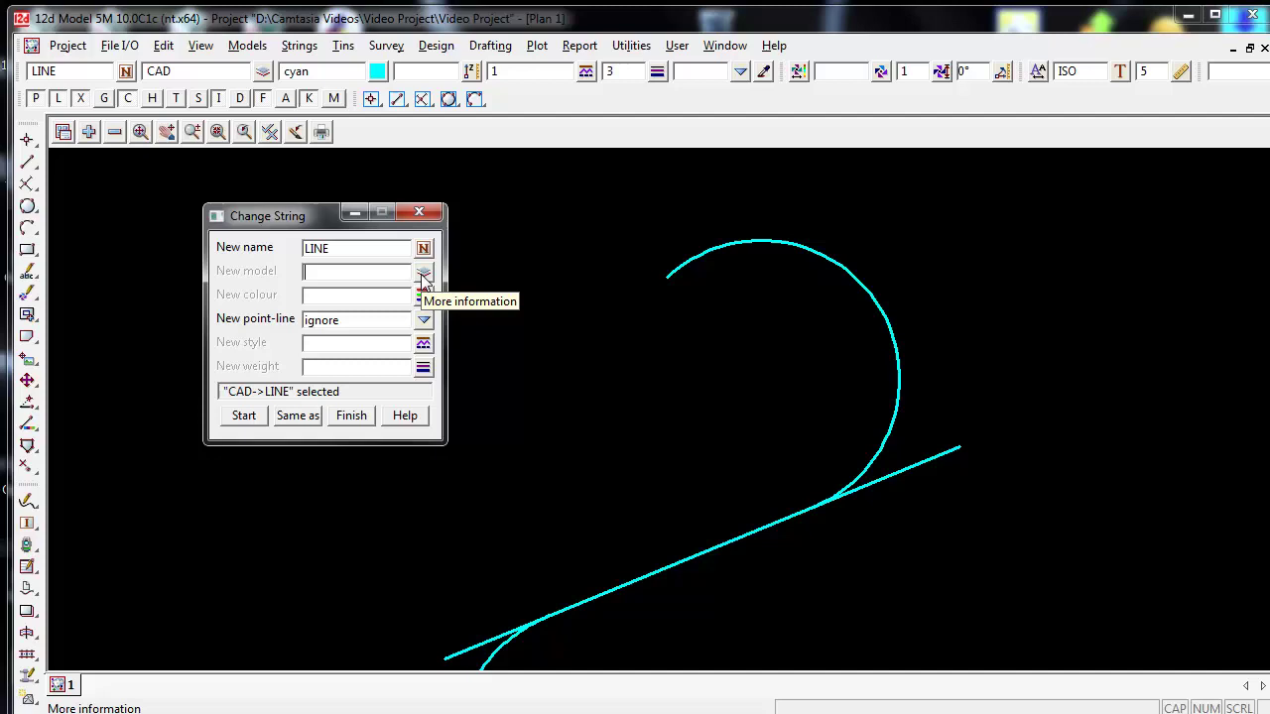
click(421, 275)
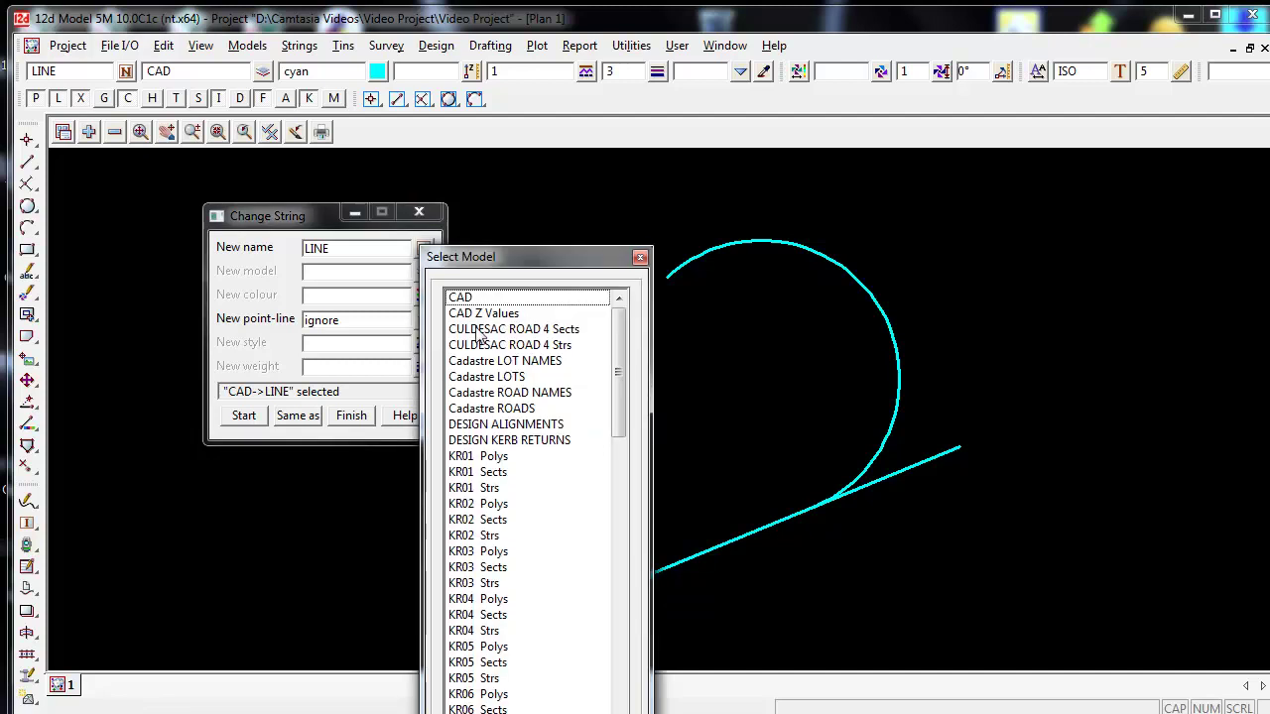
click(639, 258)
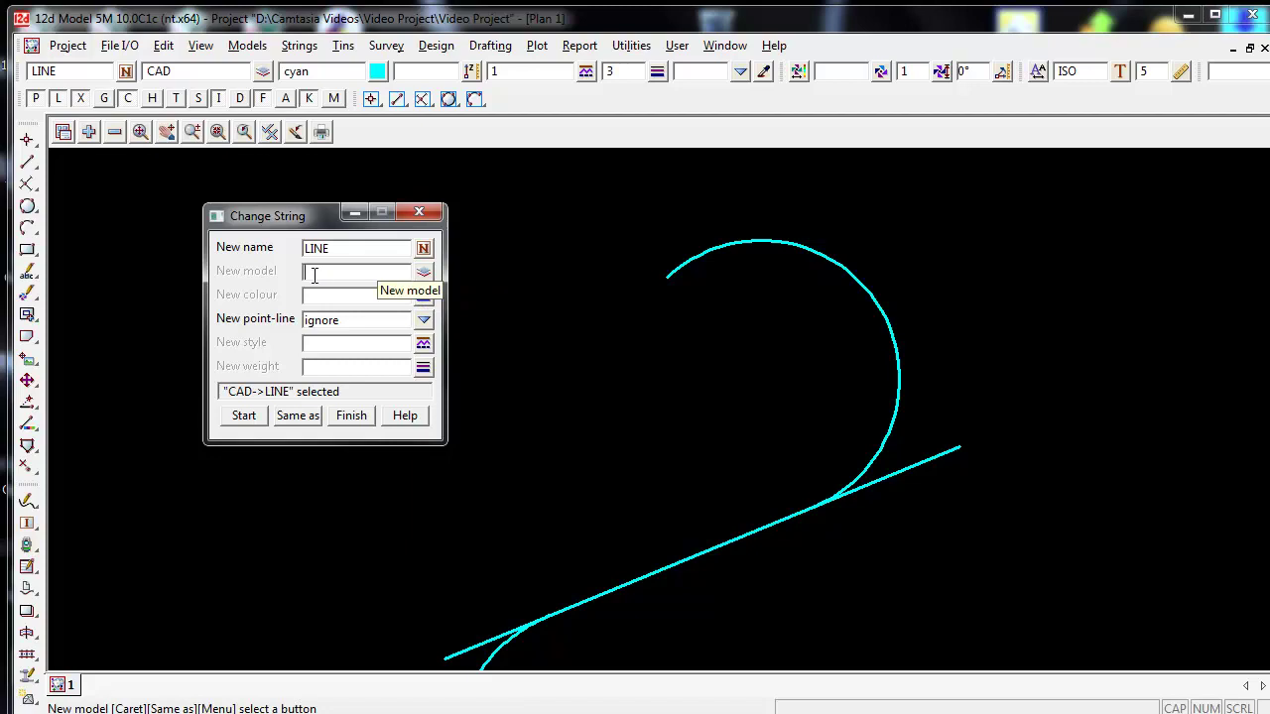
click(298, 415)
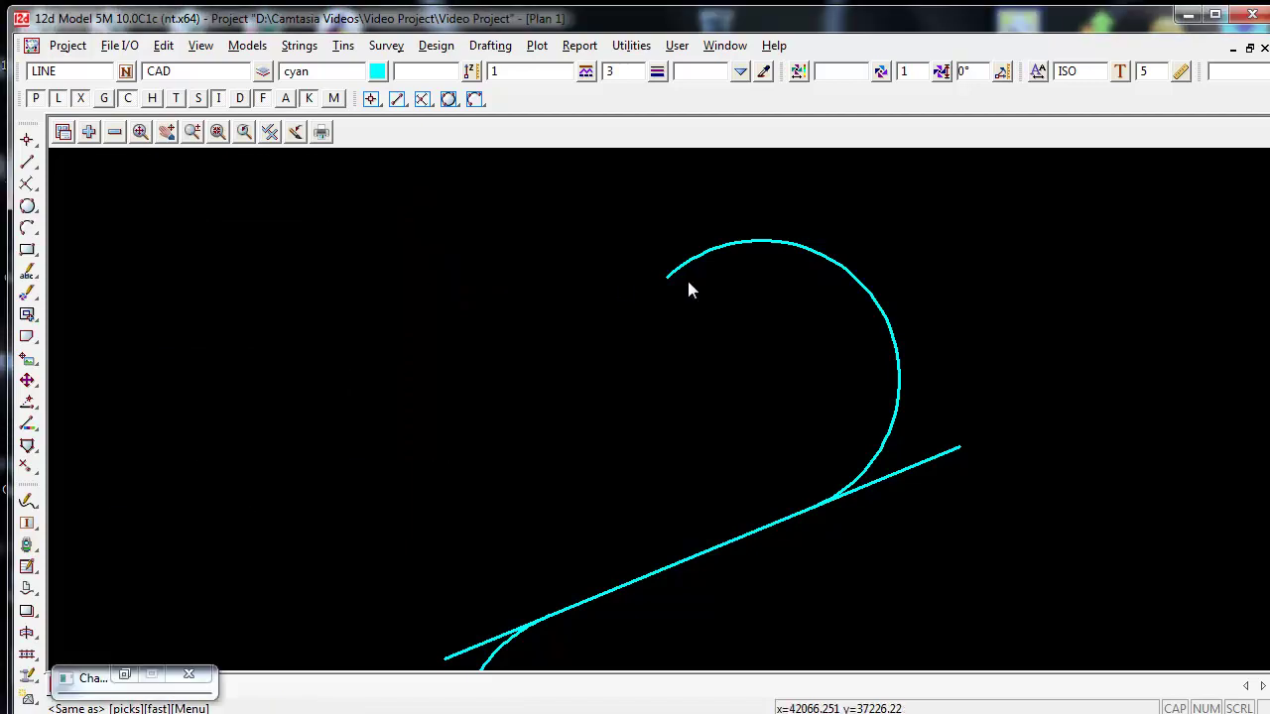
click(702, 259)
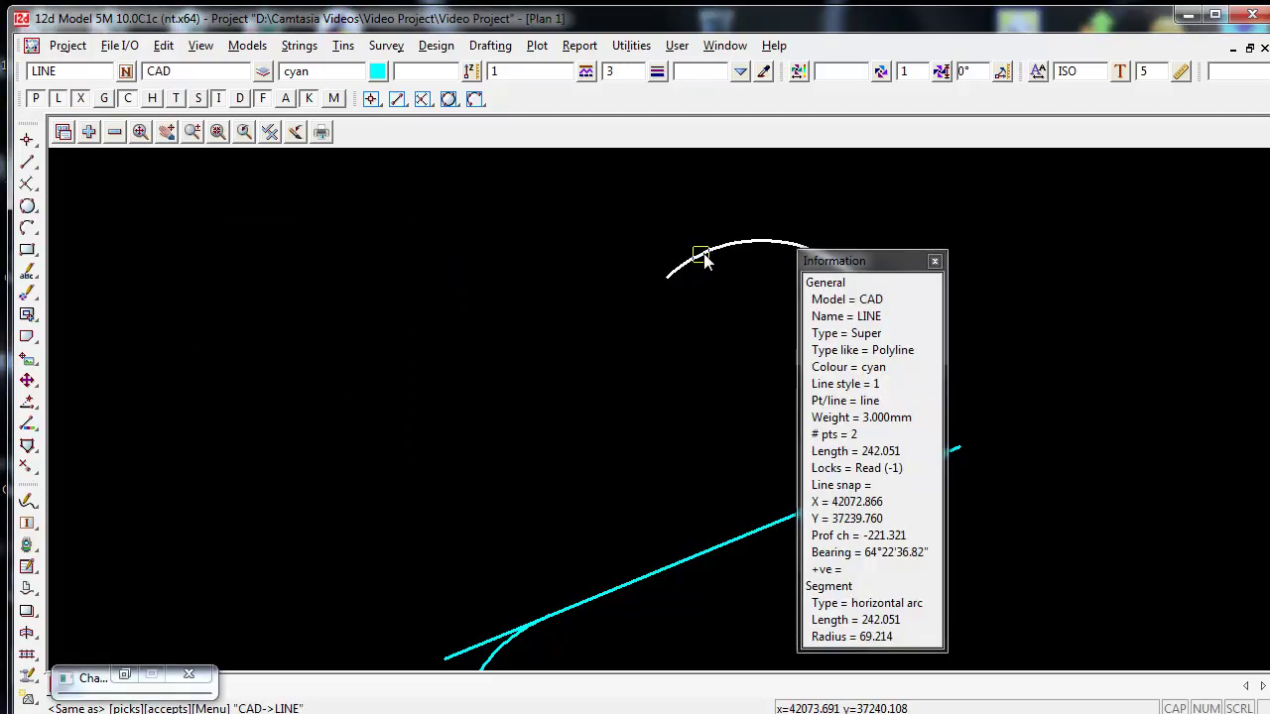
middle_click(702, 257)
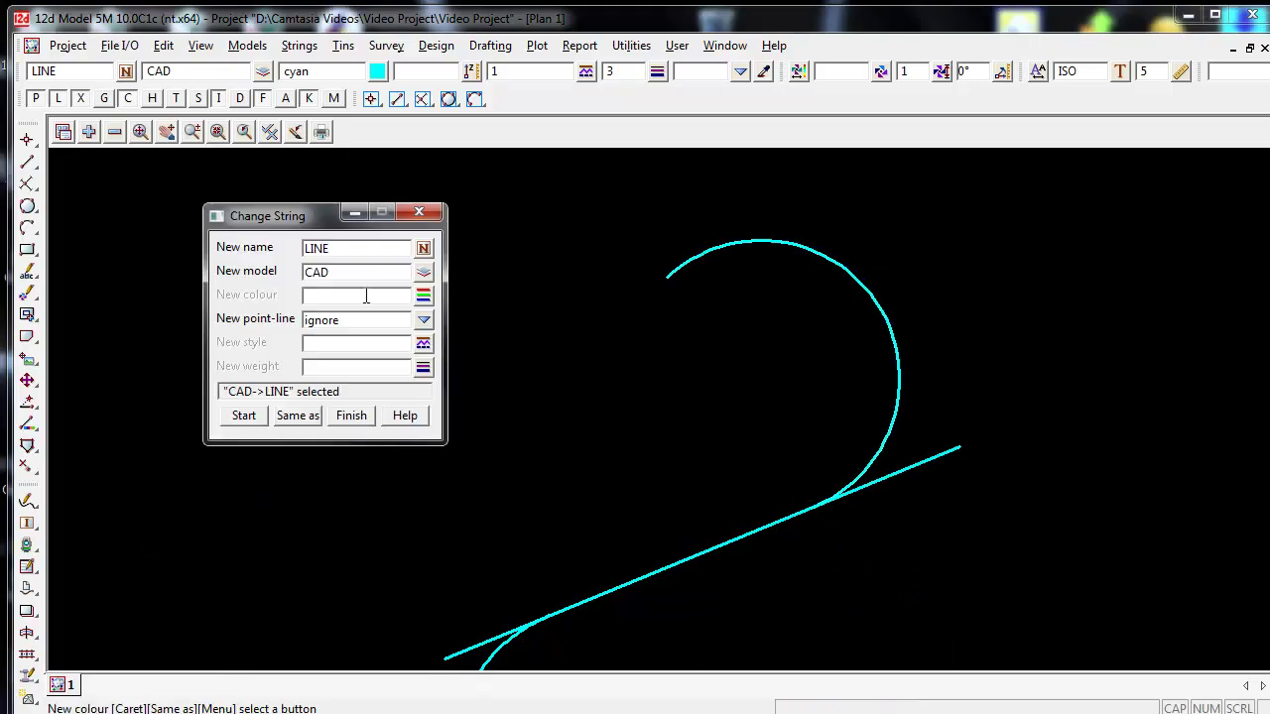
Choose yellow as the new colour from the Select Colour list
click(423, 296)
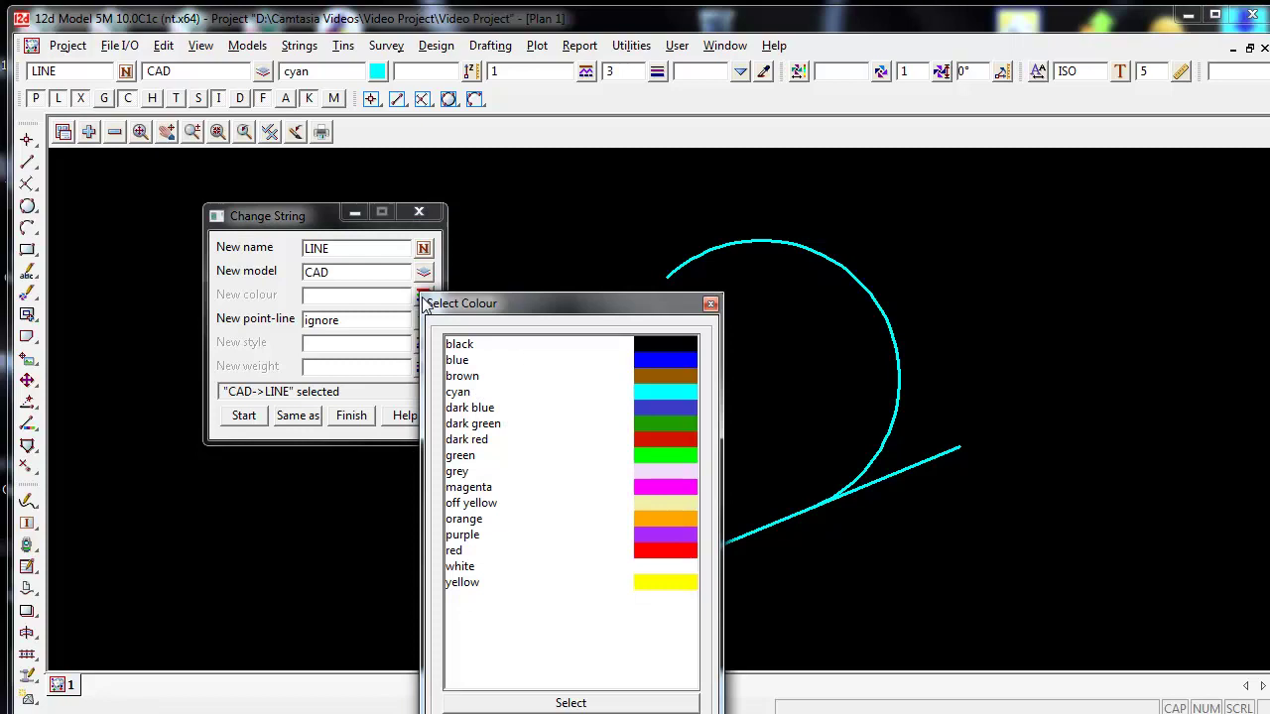
double_click(673, 582)
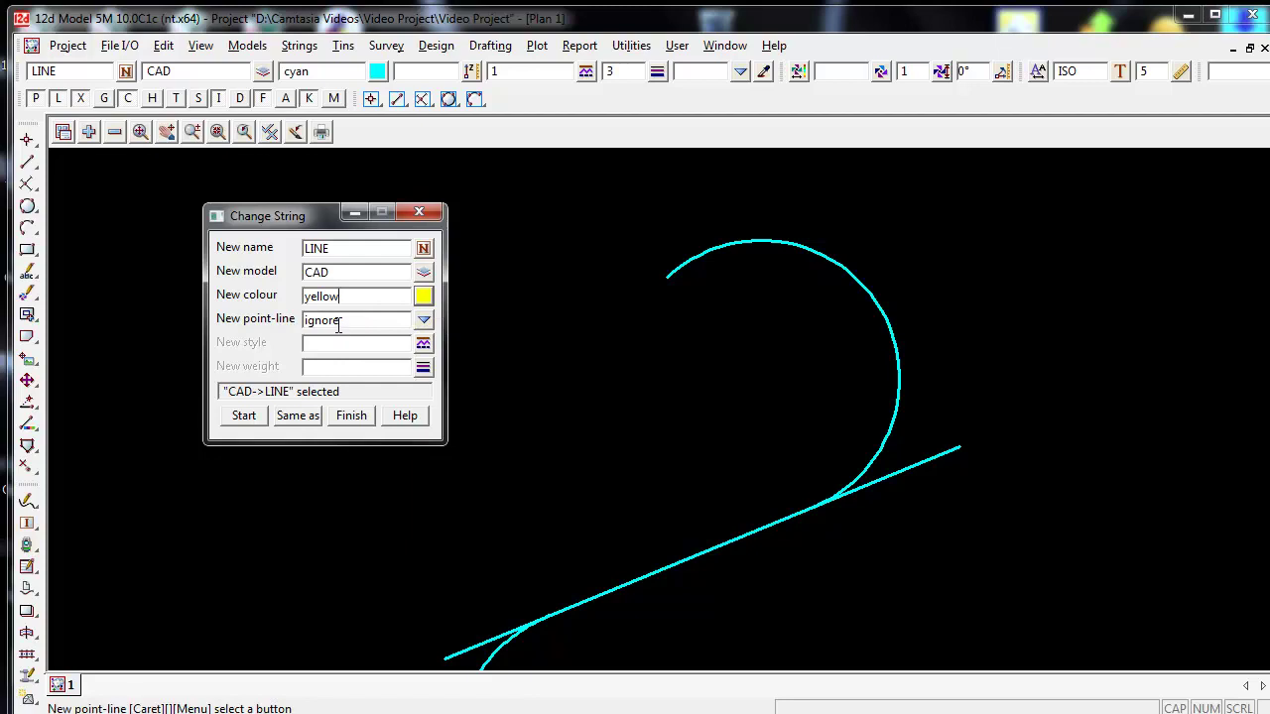
Set the new point-line mode to line
click(423, 320)
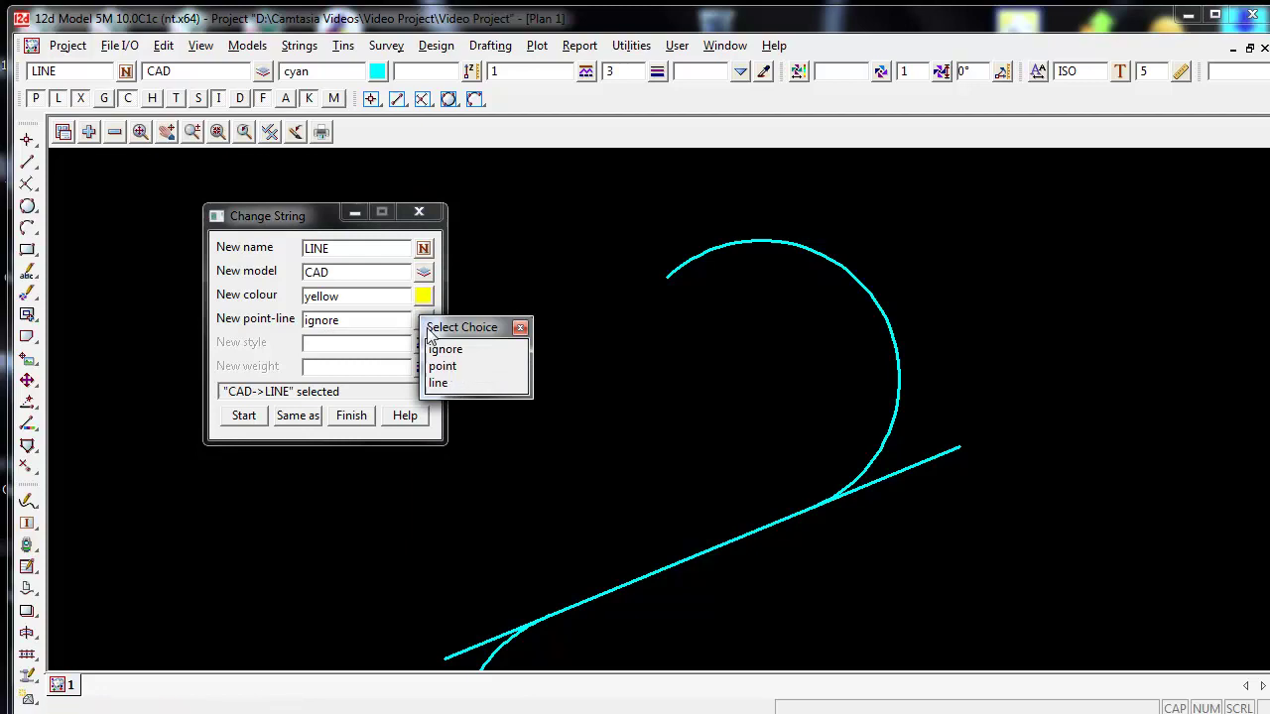
click(444, 366)
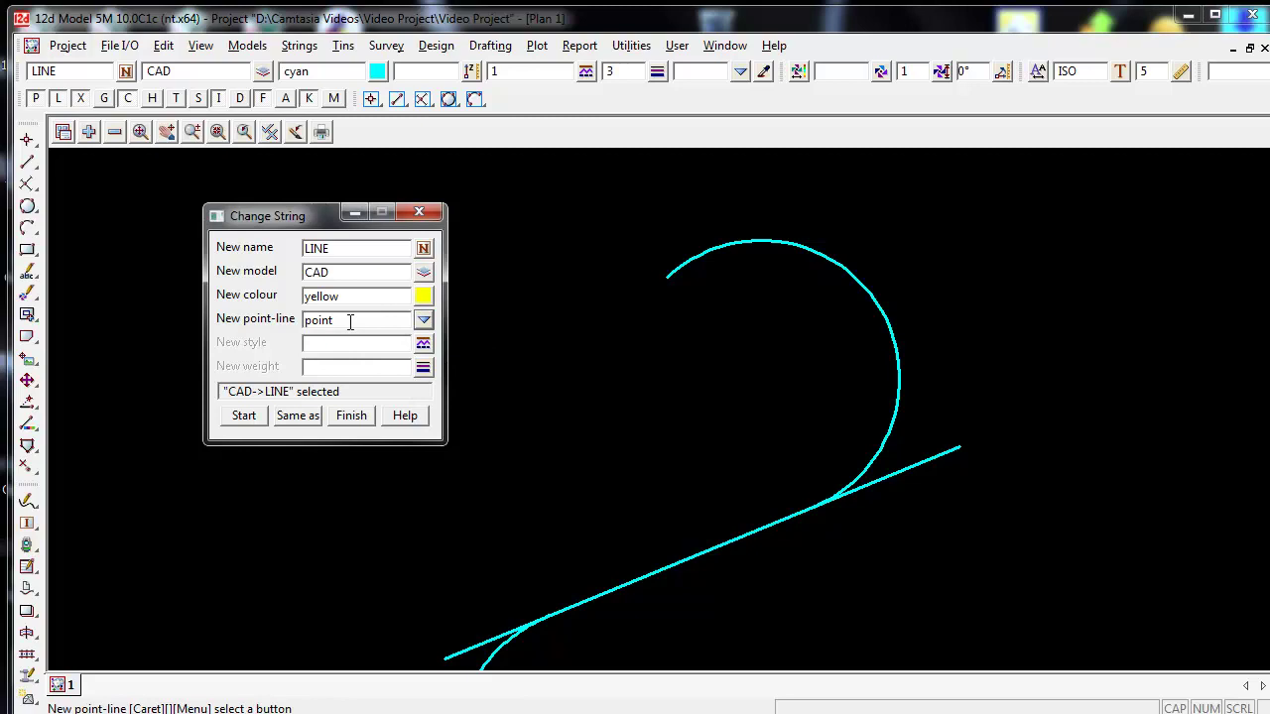
click(424, 319)
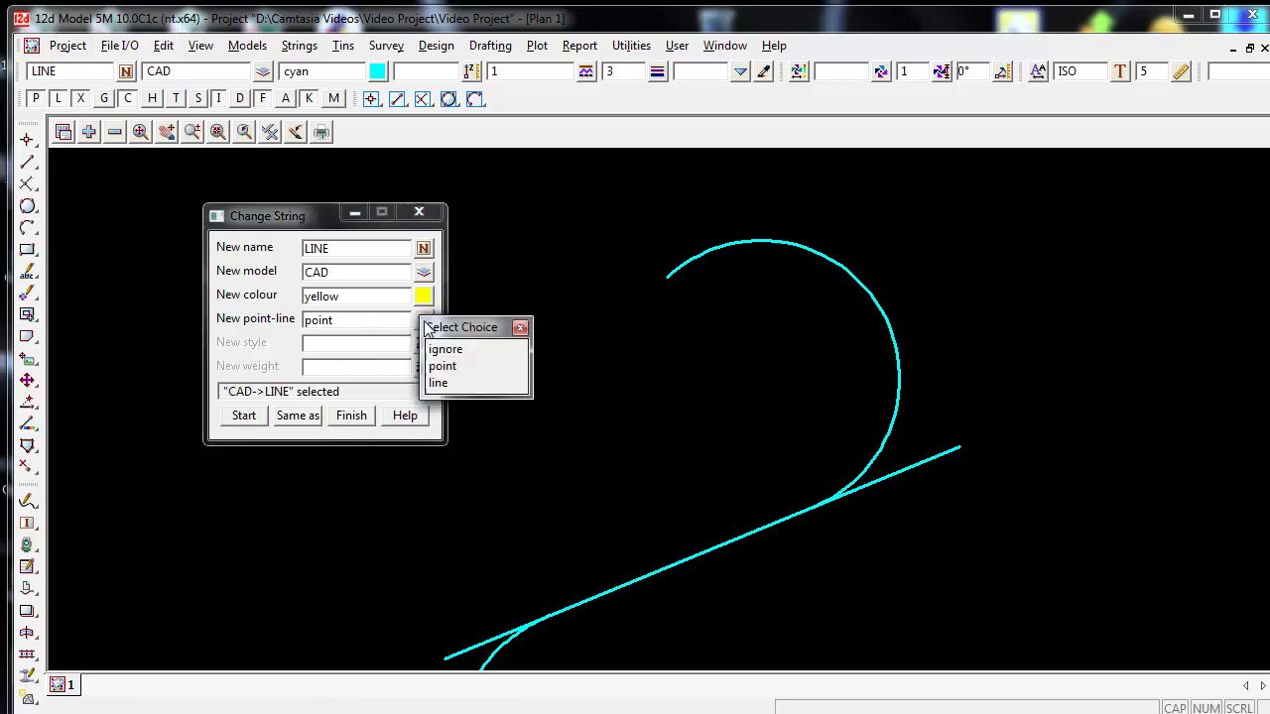
click(439, 383)
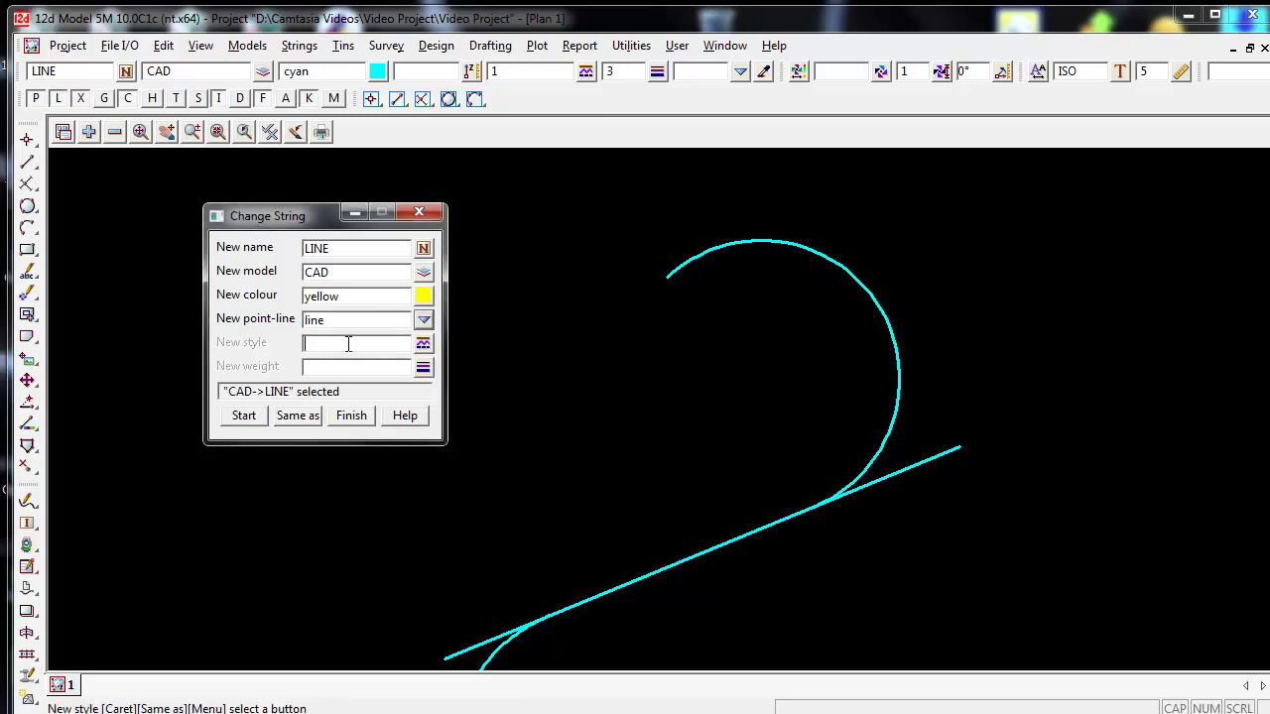
click(352, 343)
Enter 1 as the new line style after browsing the 12d Linemarking styles
text(1)
click(423, 345)
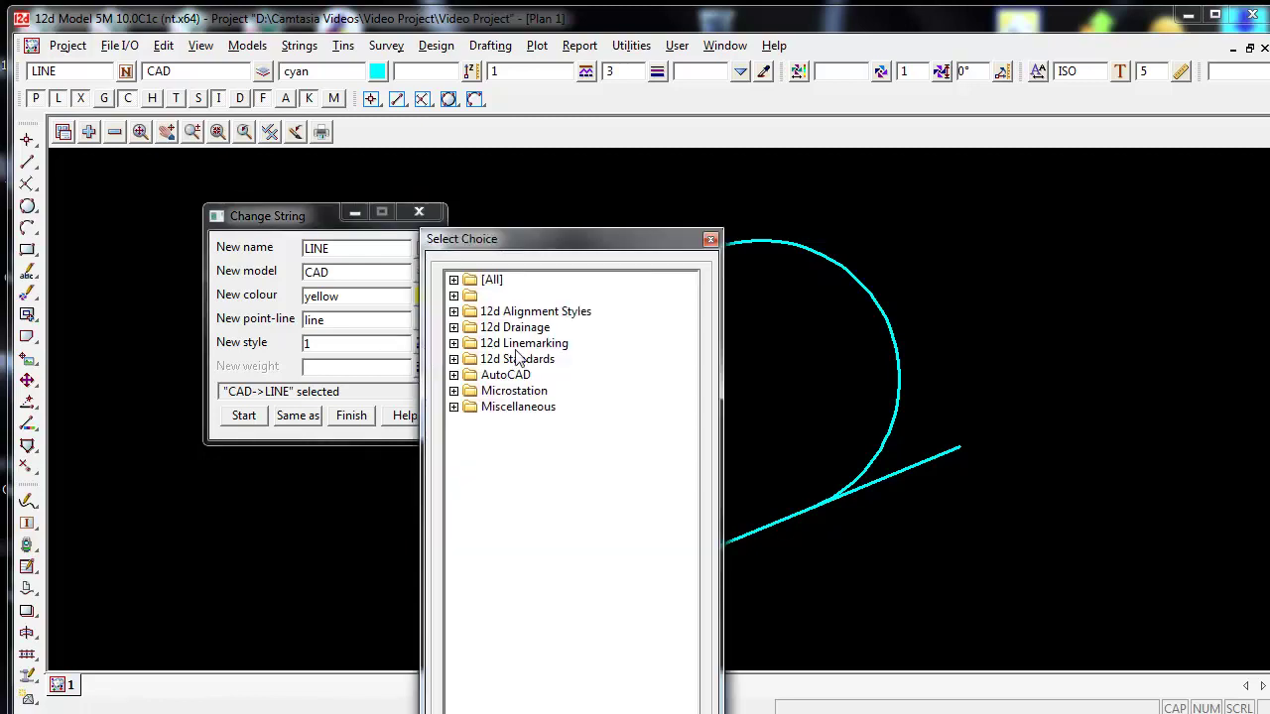
click(454, 343)
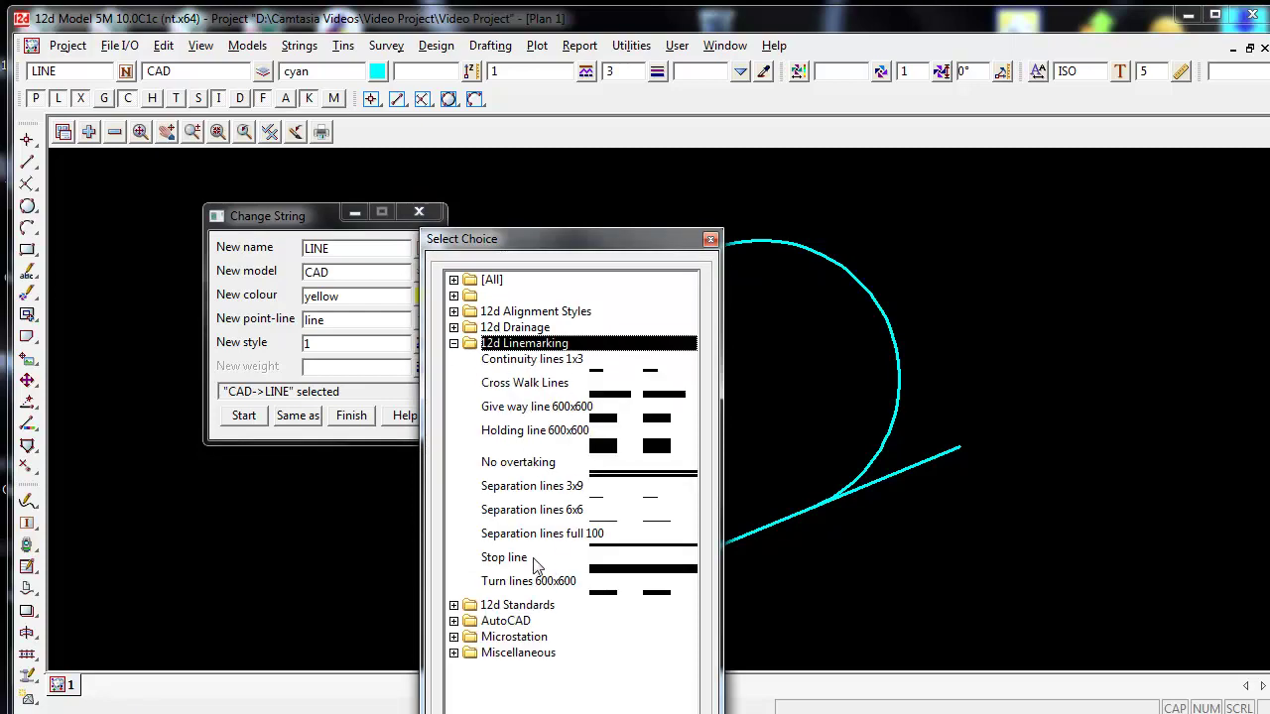
click(710, 239)
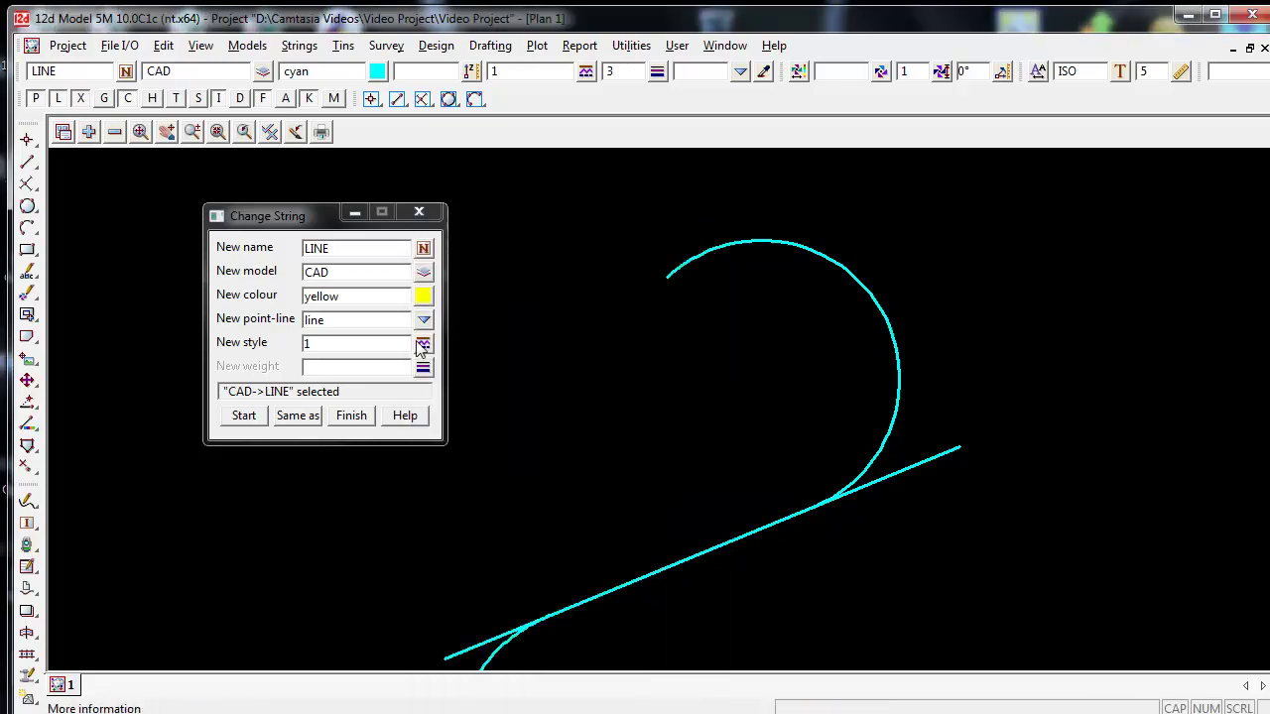
Set the new line weight to 1 after checking the default weight of 3
click(327, 367)
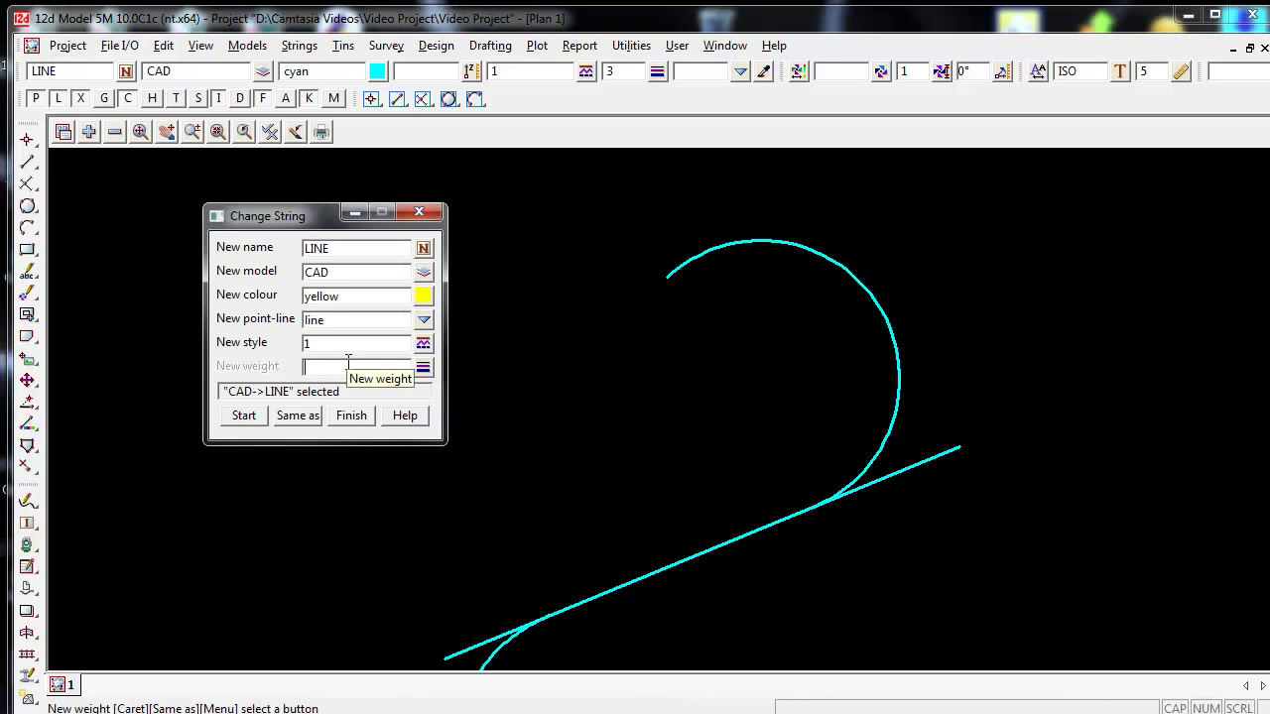
double_click(609, 73)
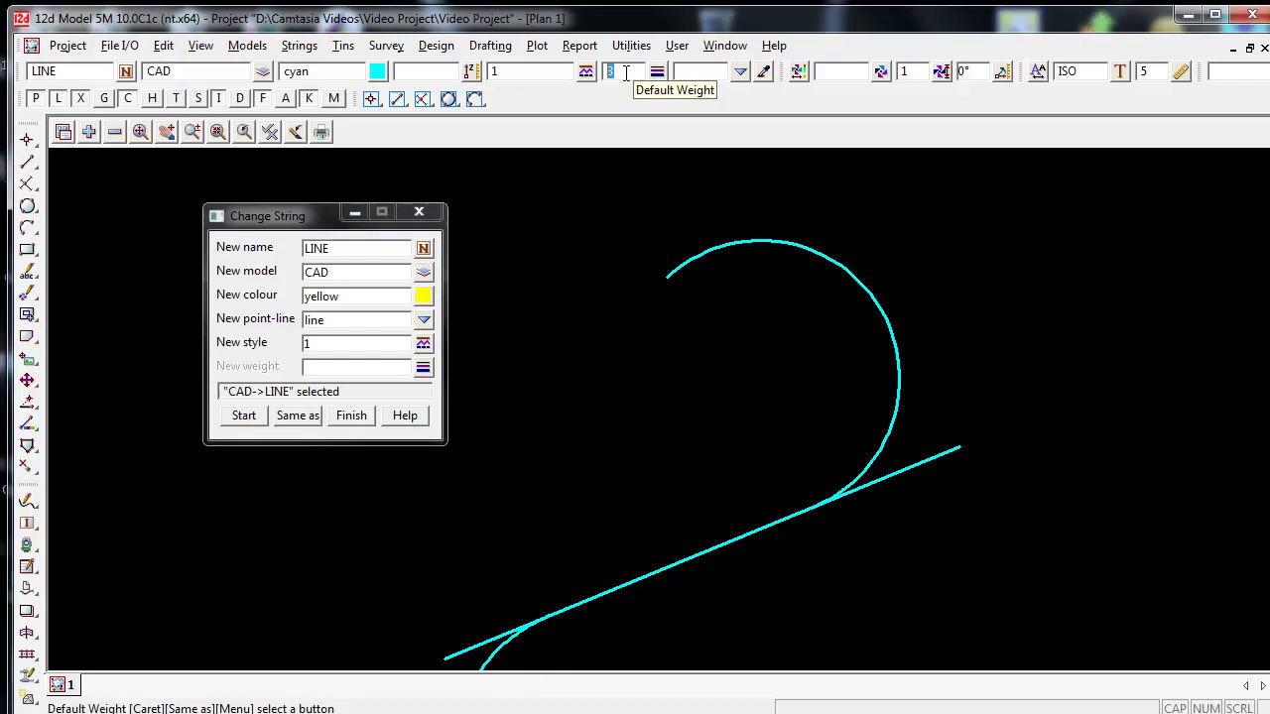
click(316, 366)
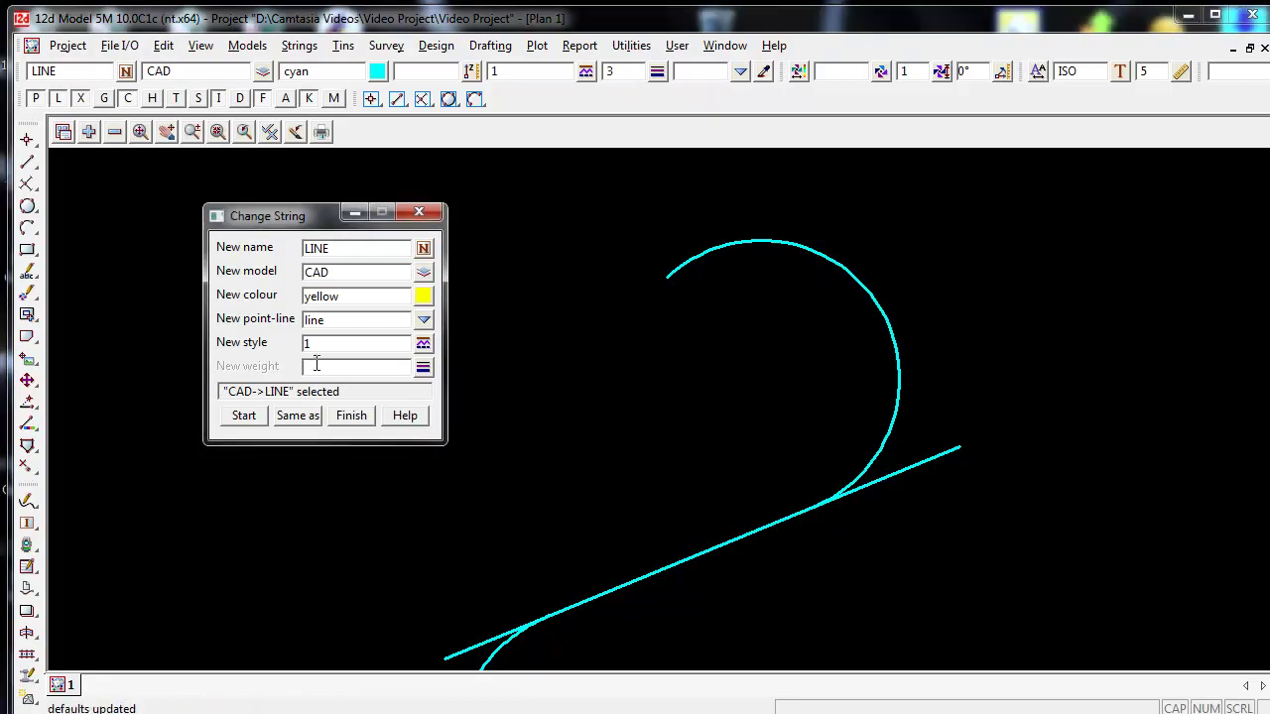
text(1)
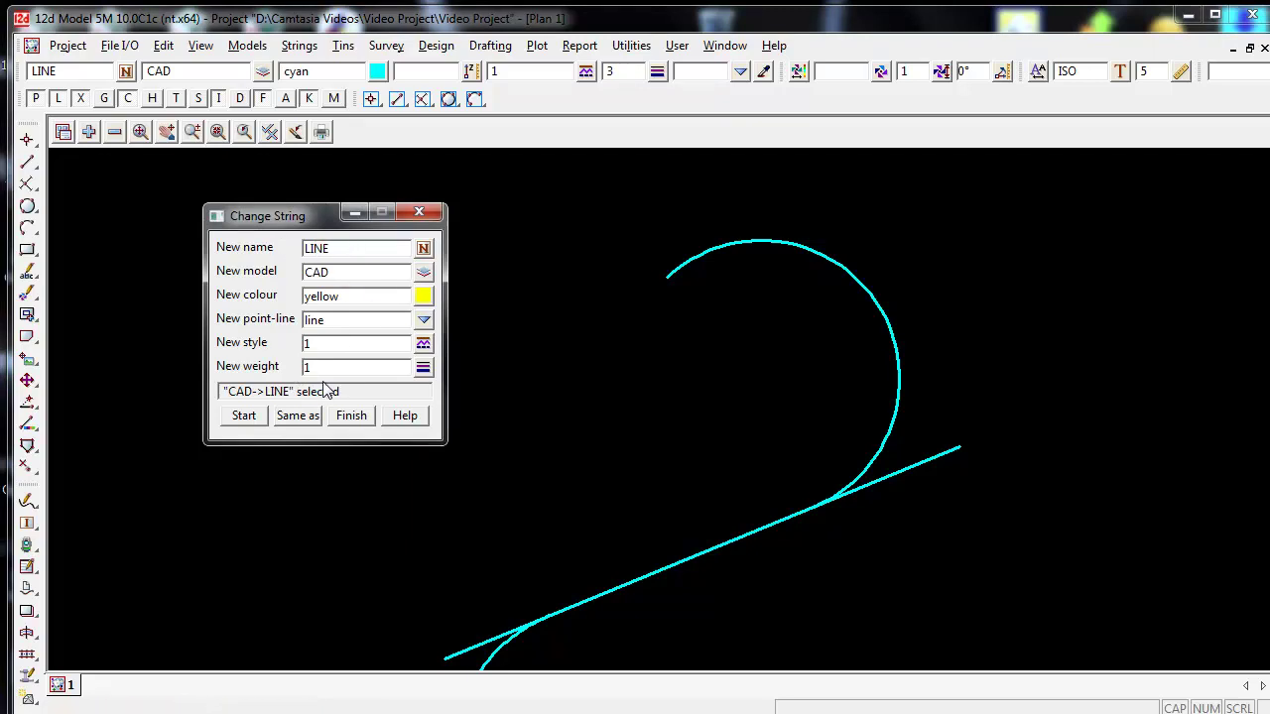
Apply the changes to the picked arc string and confirm the String changed message
click(243, 416)
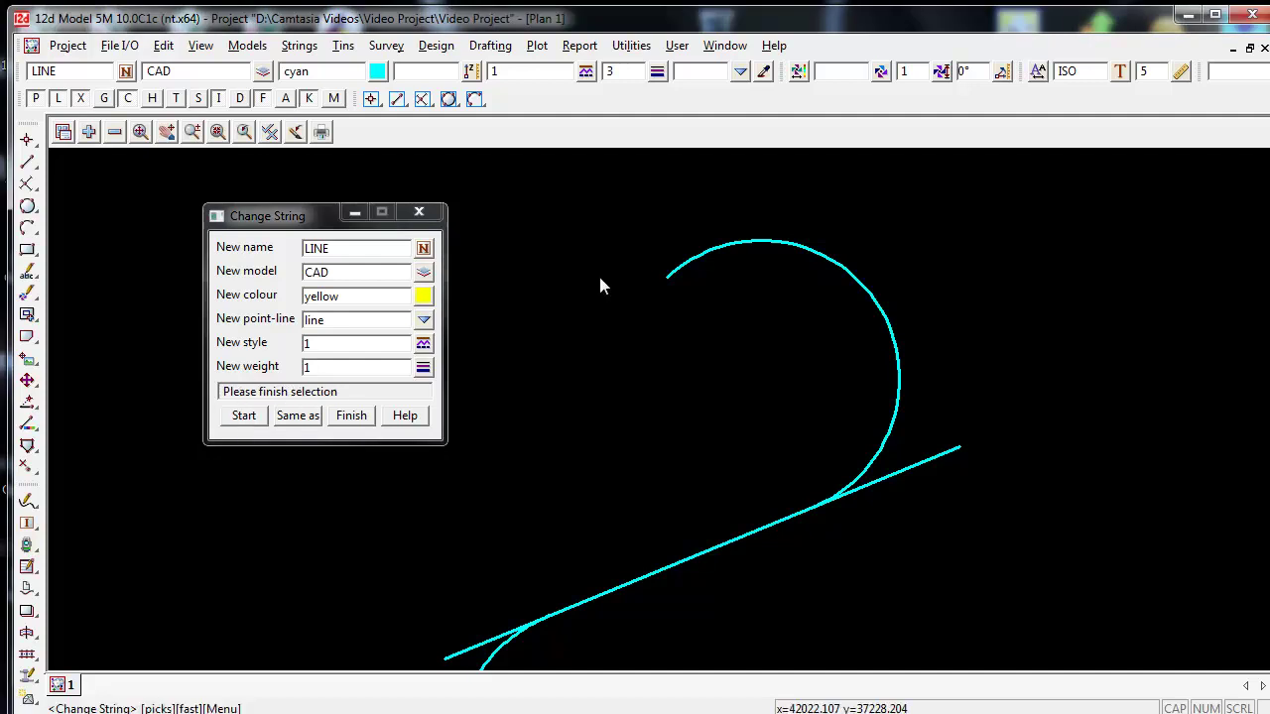
click(704, 254)
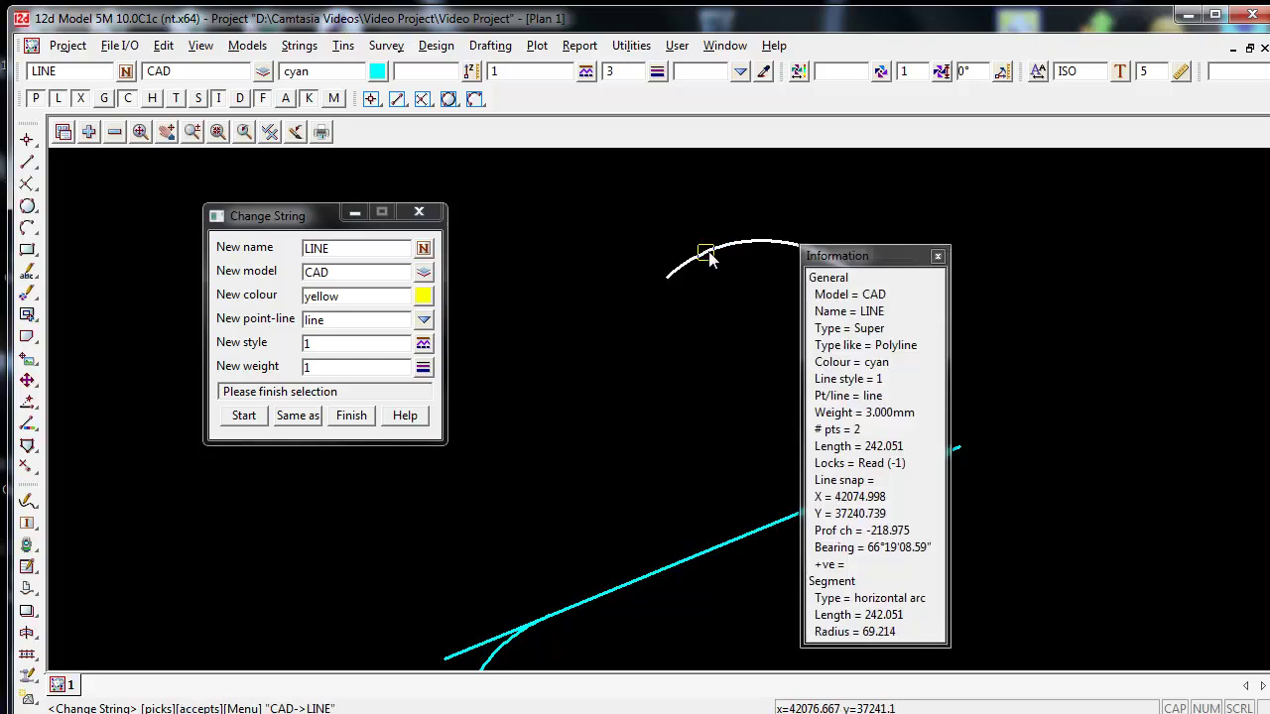
middle_click(708, 252)
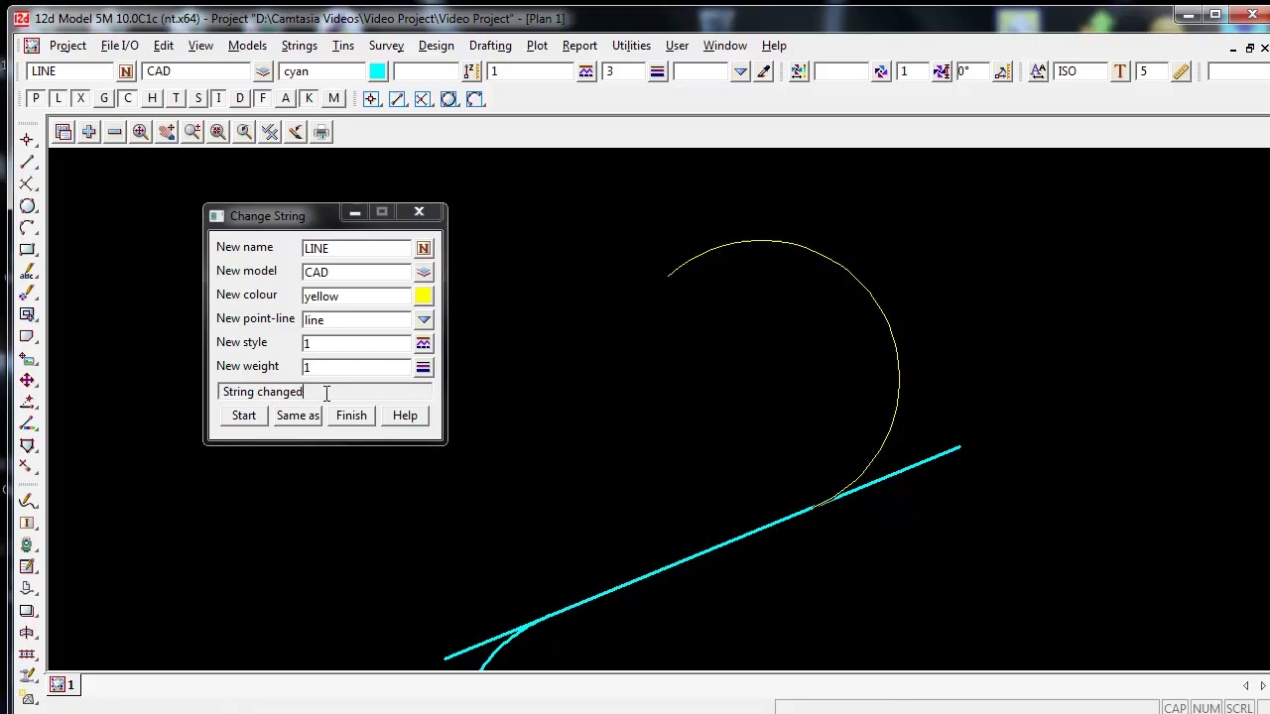
drag(326, 393, 212, 397)
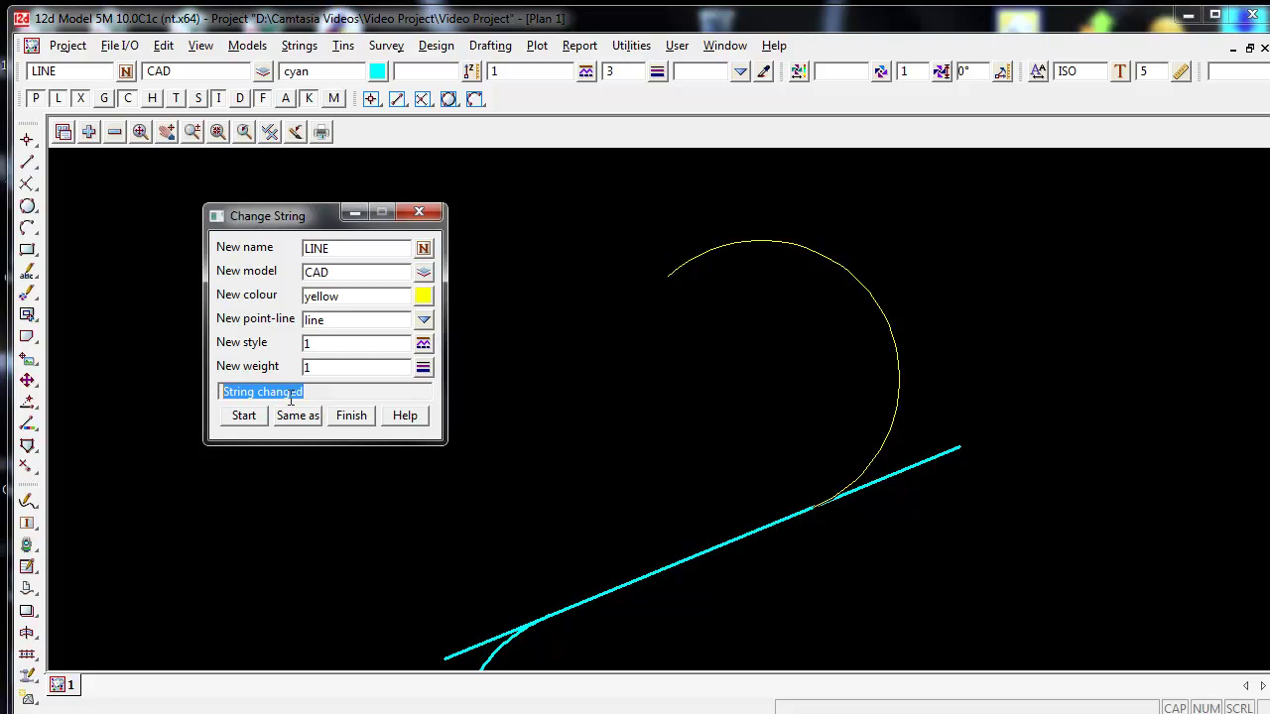